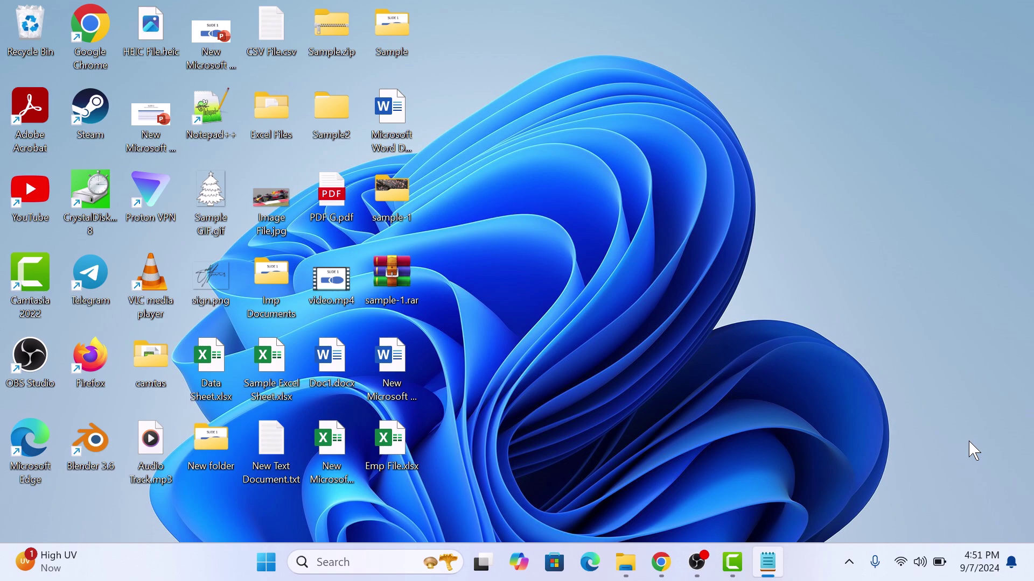
# Launch Chrome from the taskbar and open Settings from the three-dot menu.
pyautogui.click(661, 563)
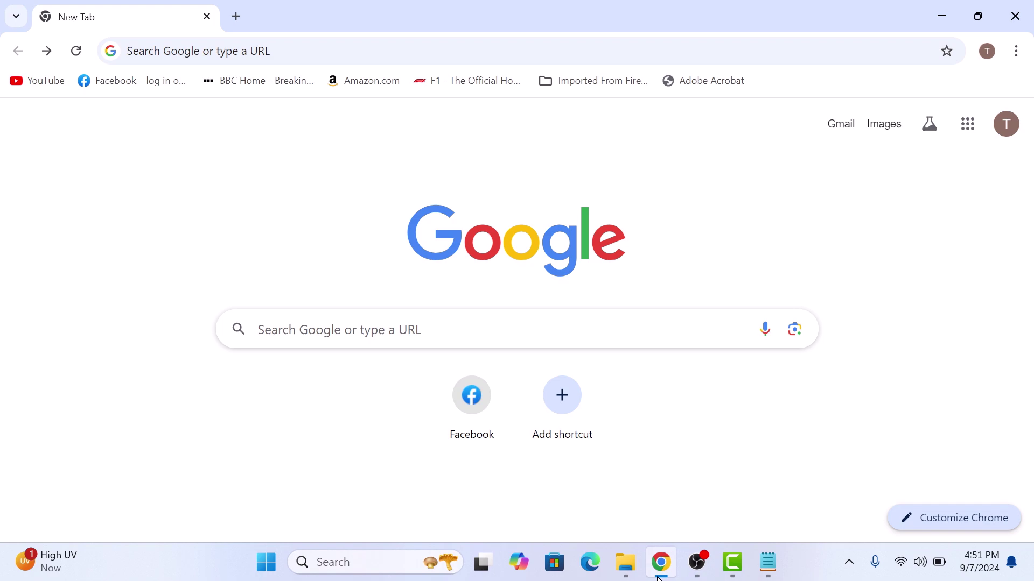
pyautogui.click(1015, 51)
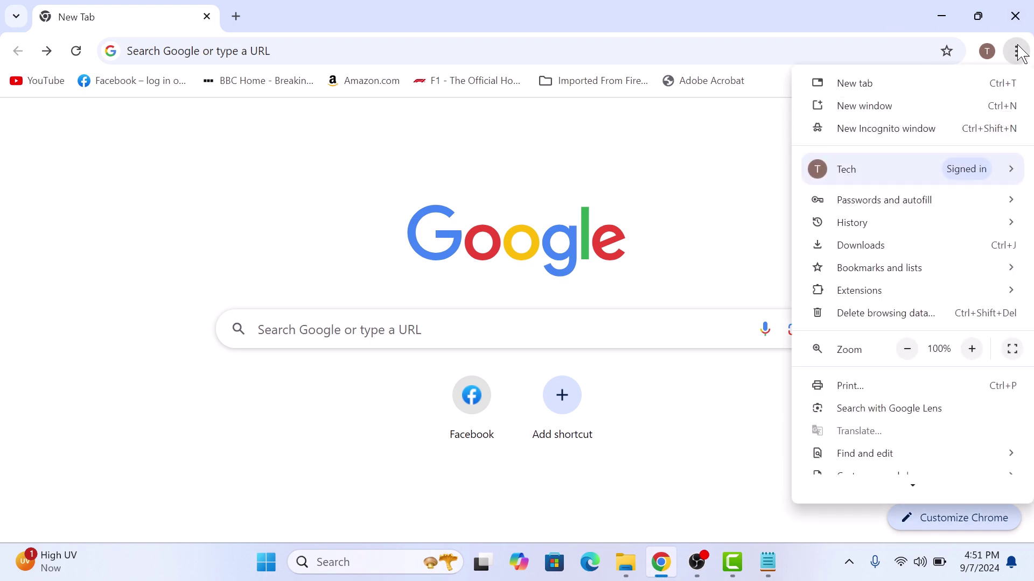
pyautogui.moveTo(864, 359)
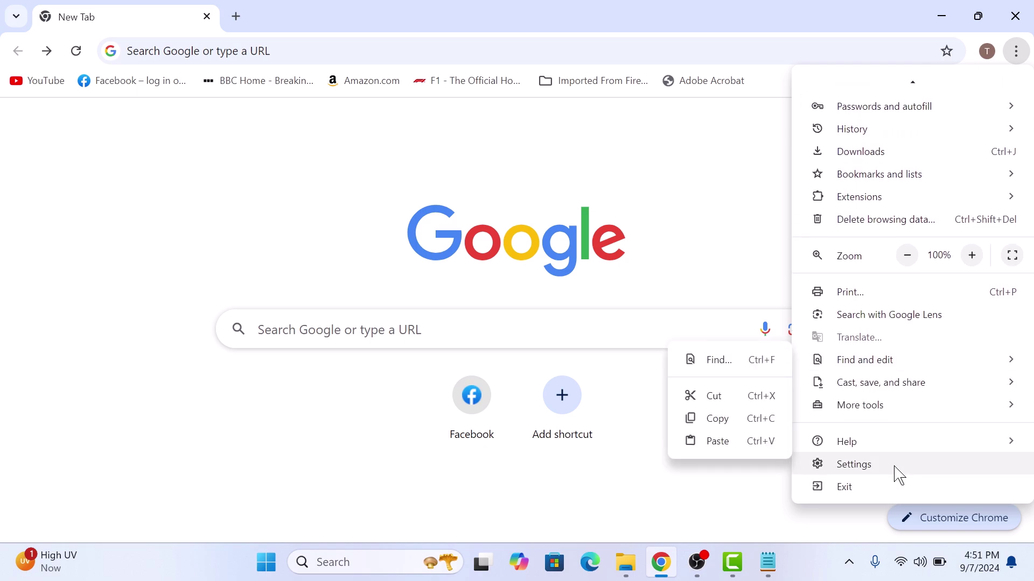
pyautogui.click(896, 467)
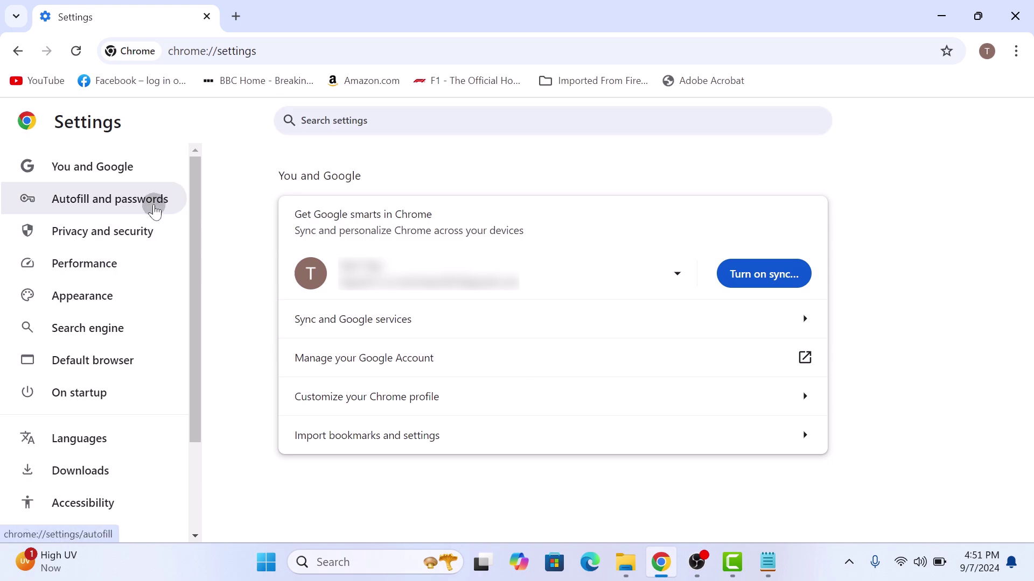
# Go to Autofill and passwords, then Payment methods, to list the saved Amex and Visa cards.
pyautogui.click(154, 211)
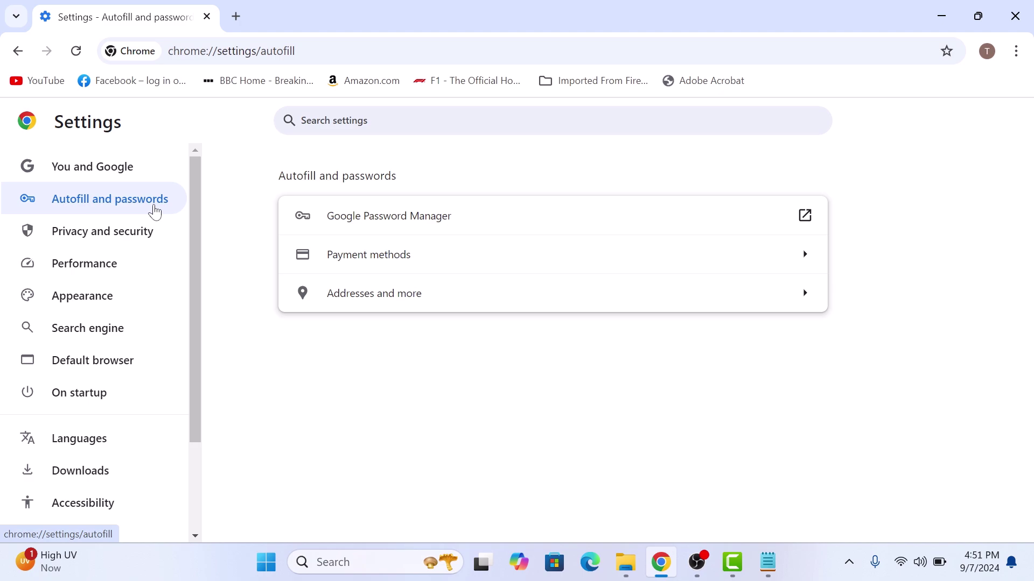
pyautogui.click(380, 258)
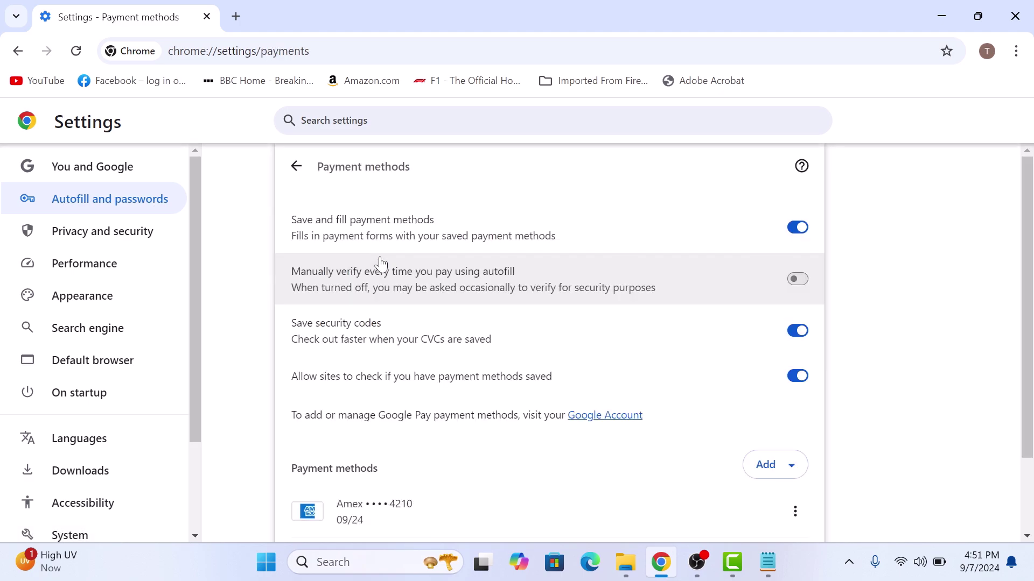
pyautogui.scroll(-2, 983, 402)
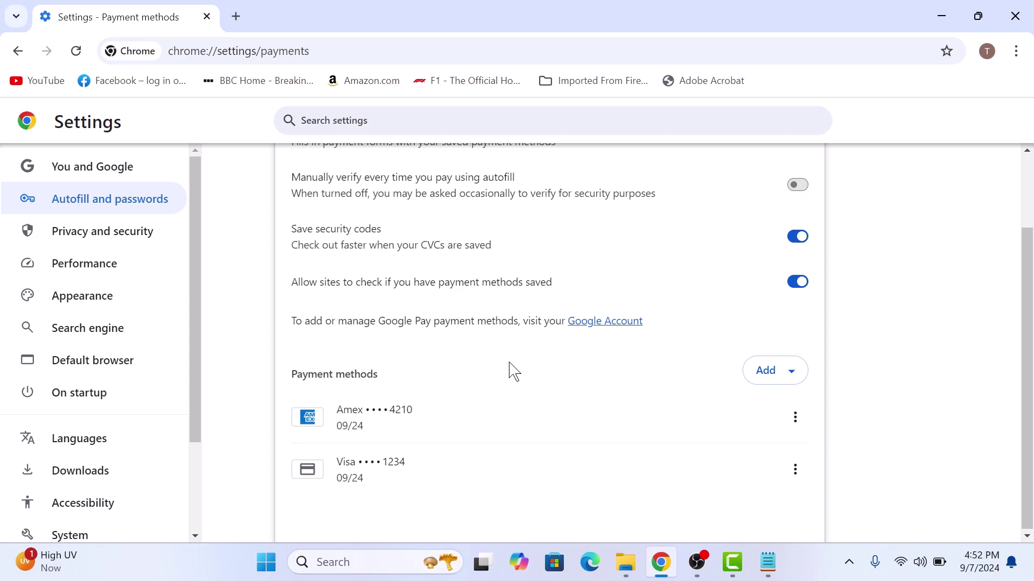
# Delete the saved Amex card and confirm, leaving only the Visa card.
pyautogui.click(796, 420)
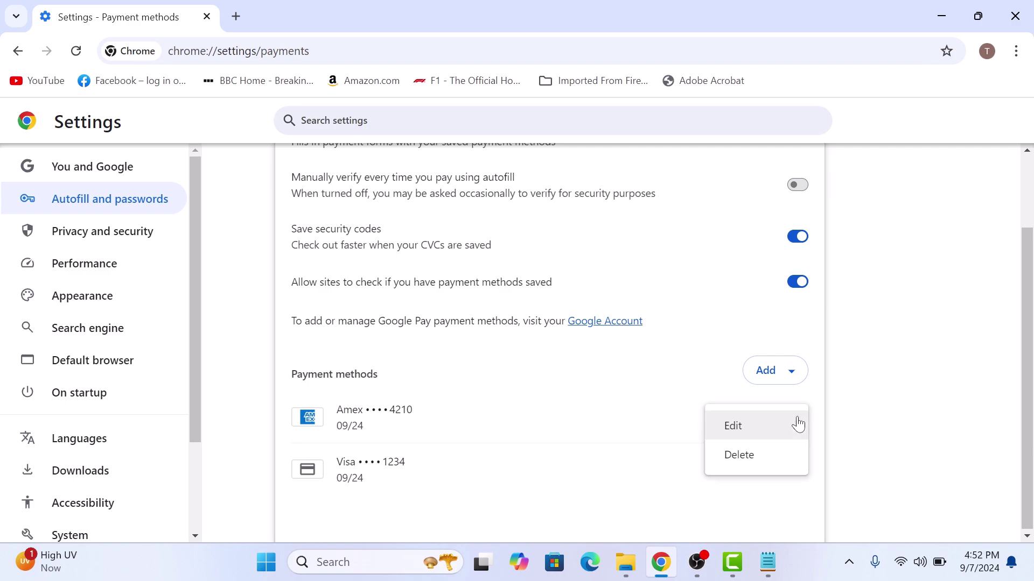
pyautogui.click(764, 461)
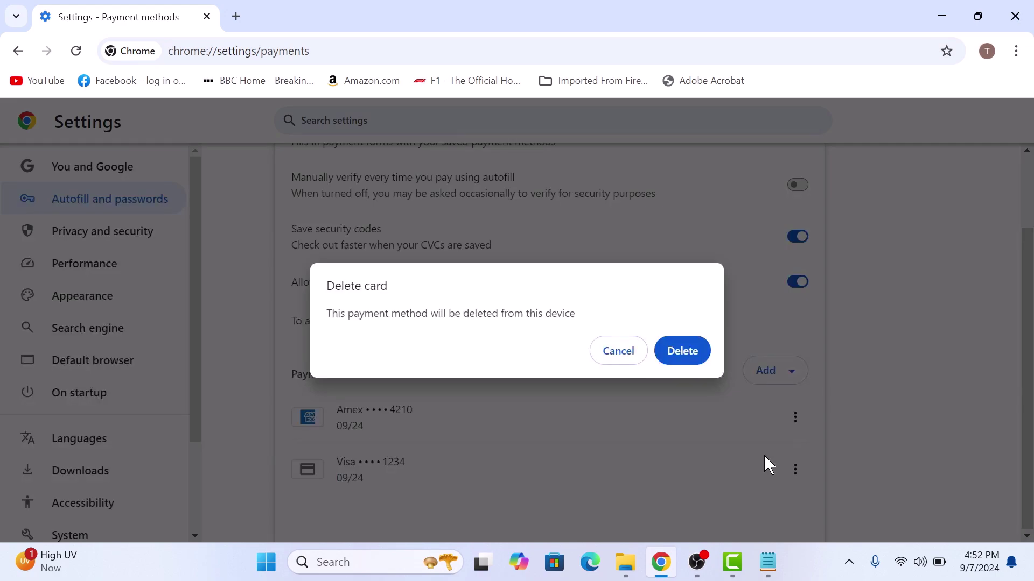
pyautogui.click(692, 353)
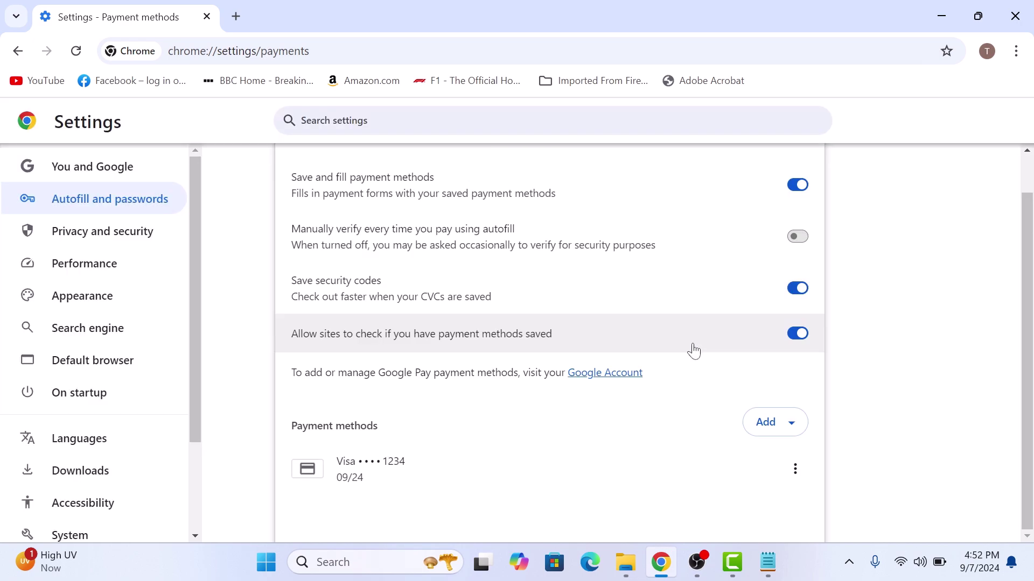